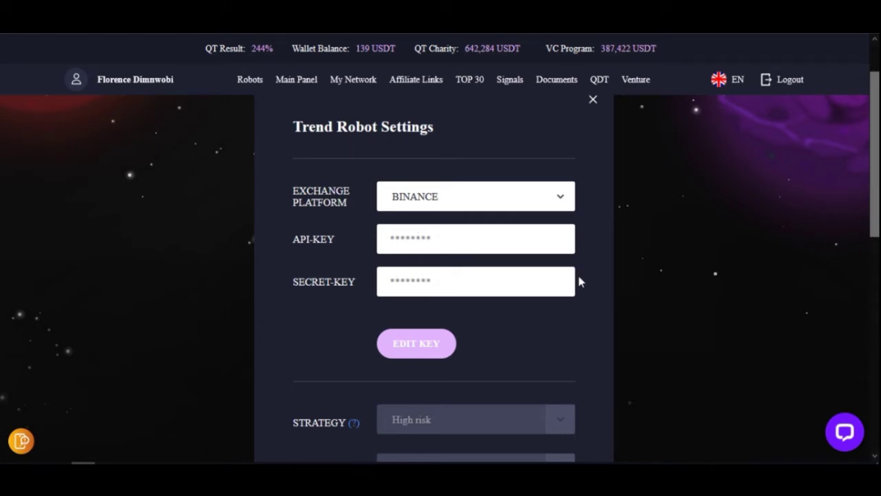
Expand the Exchange Platform dropdown in Trend Robot Settings to show BINANCE and BITFINEX.
{"action": "left_click", "coordinate": [561, 199]}
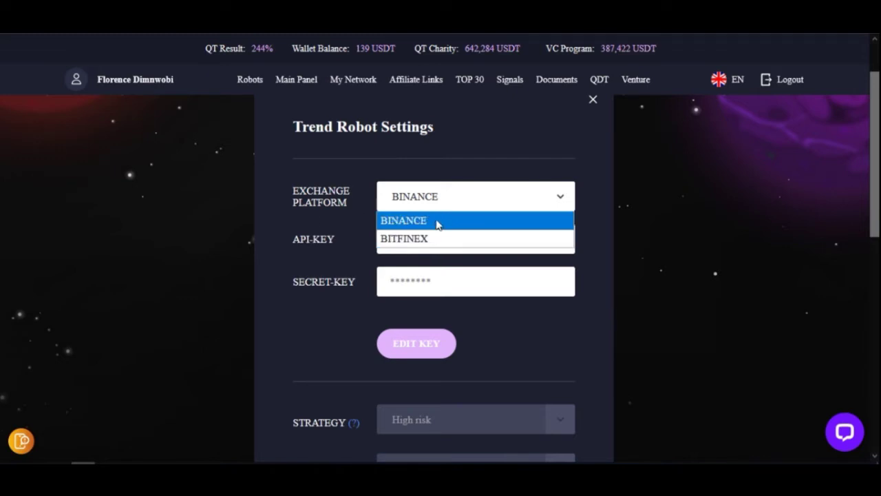
Choose BINANCE as the Trend Robot's exchange platform.
{"action": "left_click", "coordinate": [438, 222]}
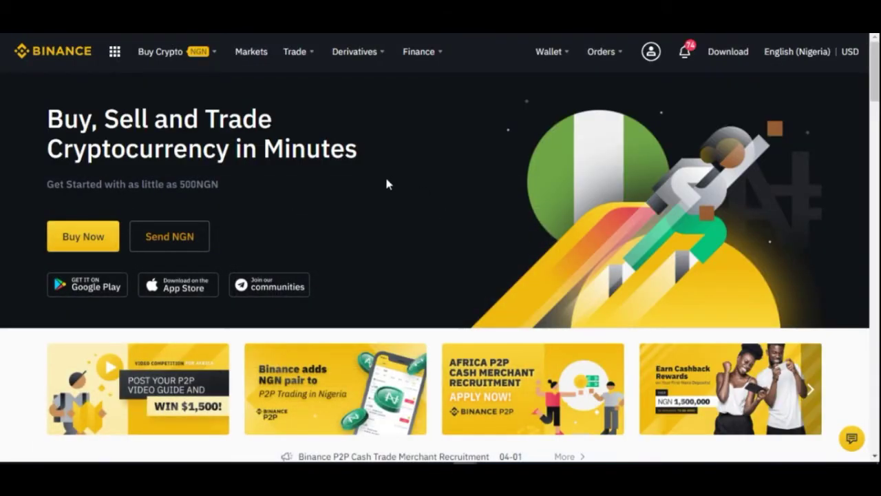
Show the Binance account dropdown from the account icon in the top bar.
{"action": "scroll", "coordinate": [385, 179], "scroll_direction": "down", "scroll_amount": 2}
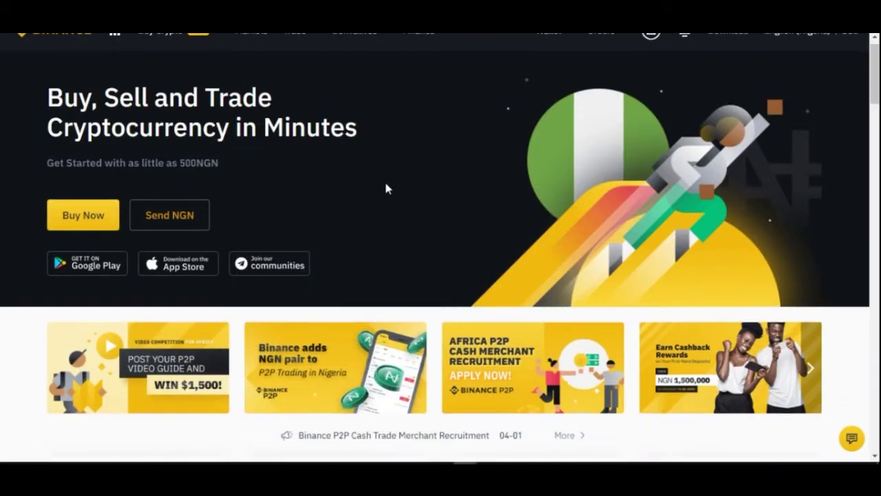
{"action": "scroll", "coordinate": [379, 197], "scroll_direction": "up", "scroll_amount": 2}
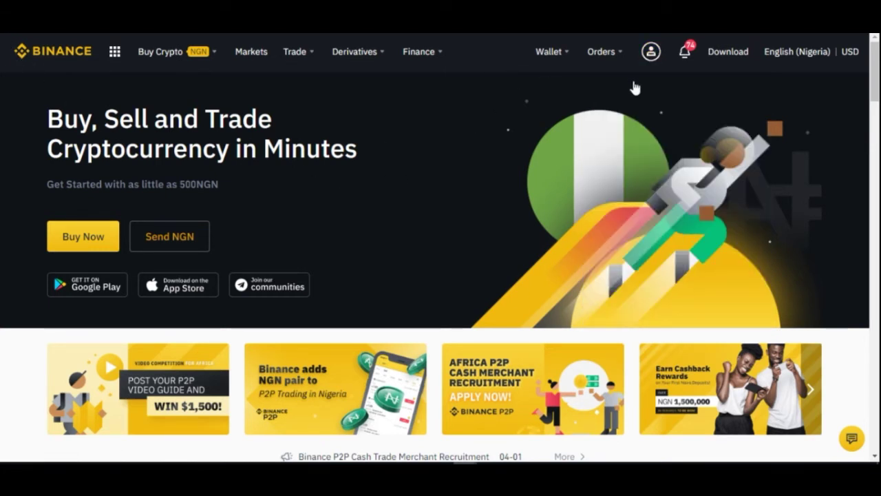
{"action": "mouse_move", "coordinate": [651, 51]}
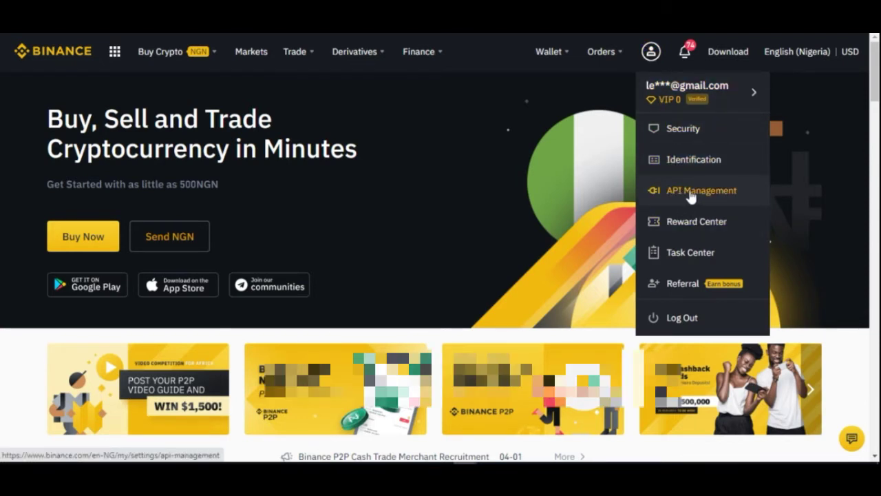
Go to Binance's API Management page listing the existing QubitLife Flat Robot key.
{"action": "left_click", "coordinate": [693, 197]}
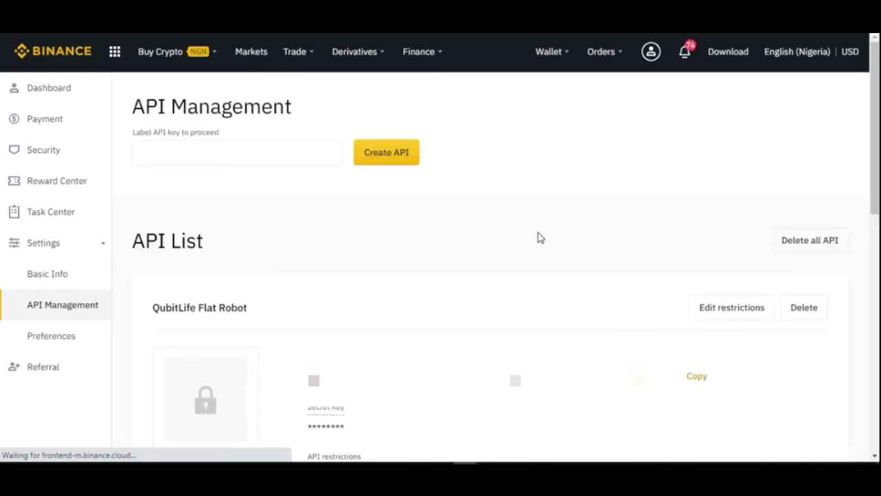
Enter 'qt' as the label for the new API key, fixing a mistyped letter.
{"action": "left_click", "coordinate": [328, 150]}
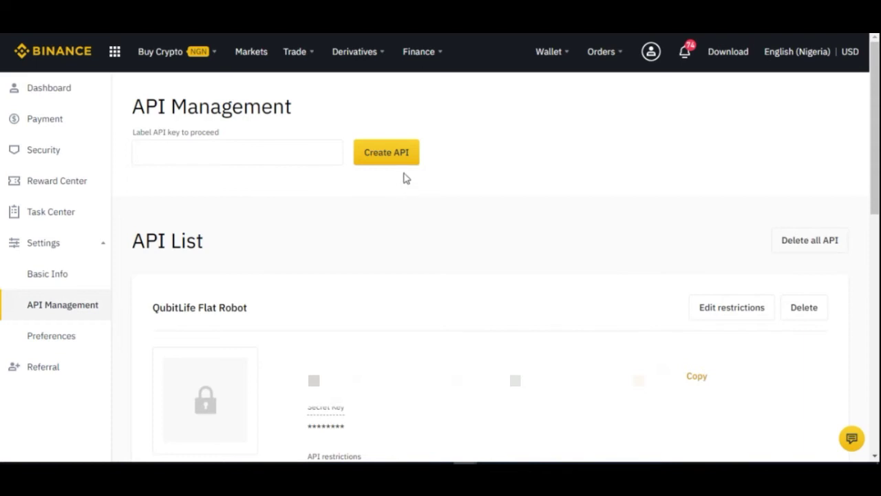
{"action": "left_click", "coordinate": [189, 153]}
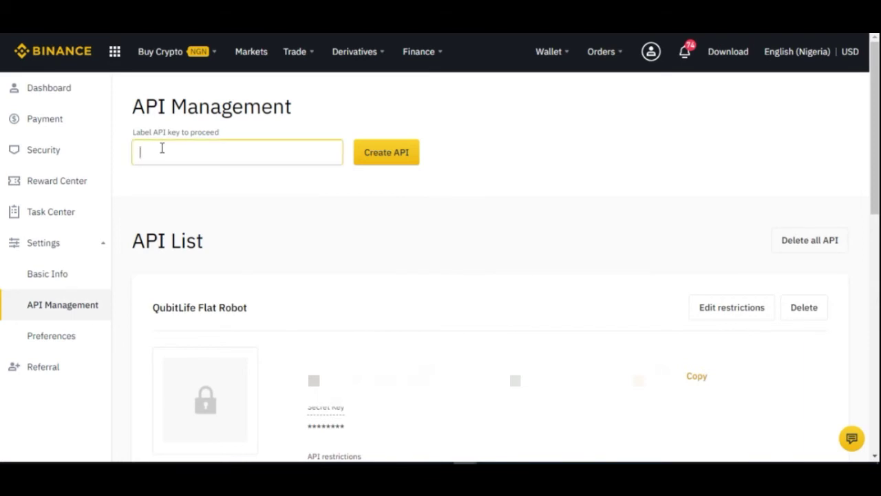
{"action": "type", "text": "qu"}
{"action": "key", "text": "BackSpace"}
Create the qt API key, requesting e-mail and phone codes and entering the Google Authenticator code.
{"action": "left_click", "coordinate": [387, 154]}
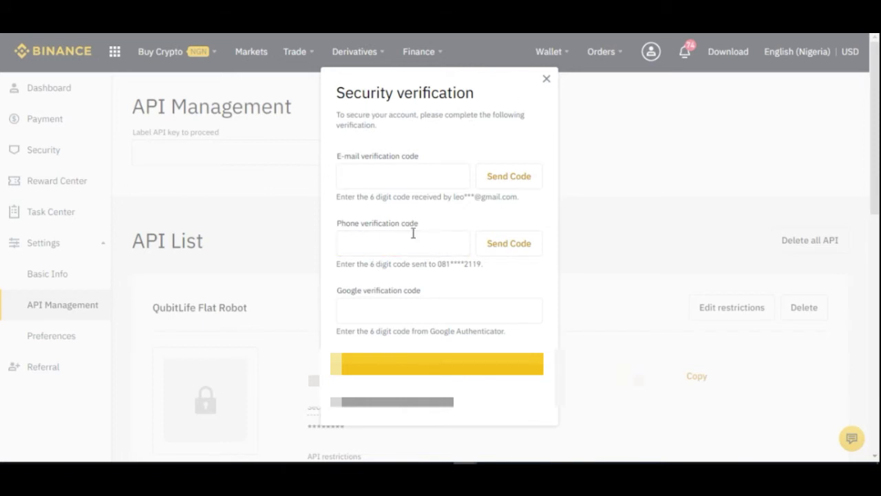
{"action": "left_click", "coordinate": [497, 179]}
{"action": "left_click", "coordinate": [500, 249]}
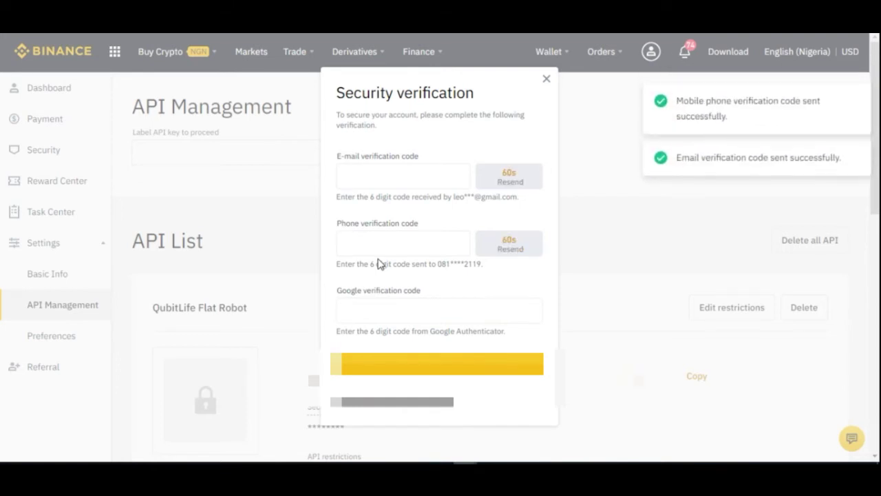
{"action": "left_click", "coordinate": [398, 312]}
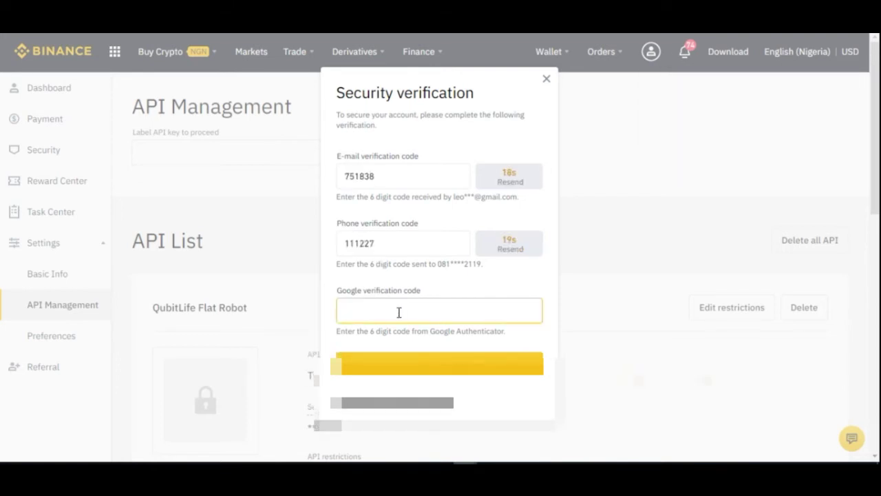
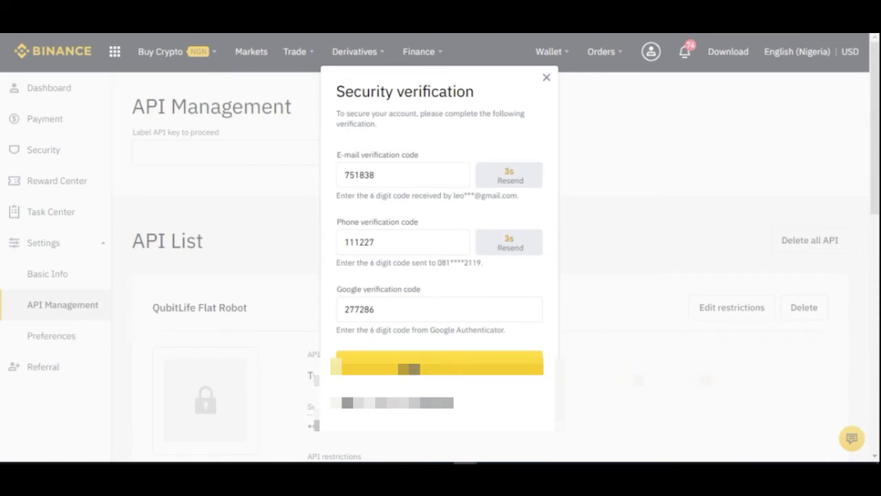
{"action": "left_click", "coordinate": [440, 363]}
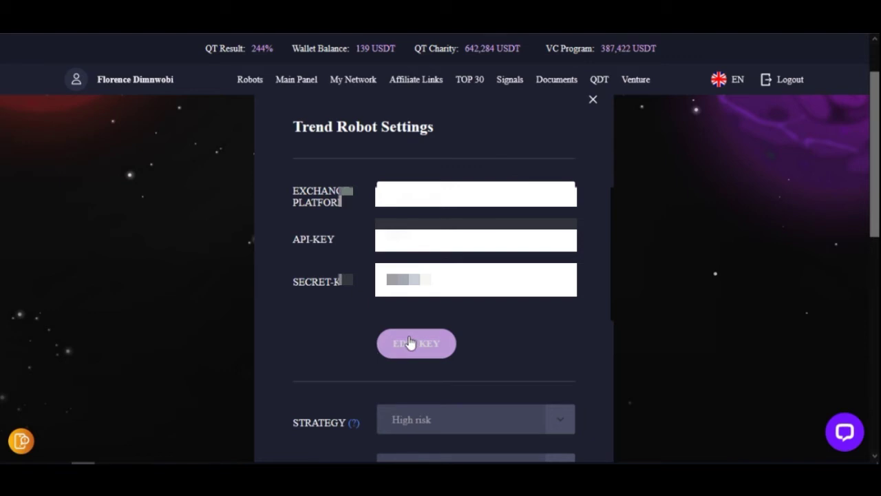
Scroll down to review the Trend Robot Settings with the new Binance keys, BTC/USDT and balance.
{"action": "scroll", "coordinate": [324, 317], "scroll_direction": "down", "scroll_amount": 2}
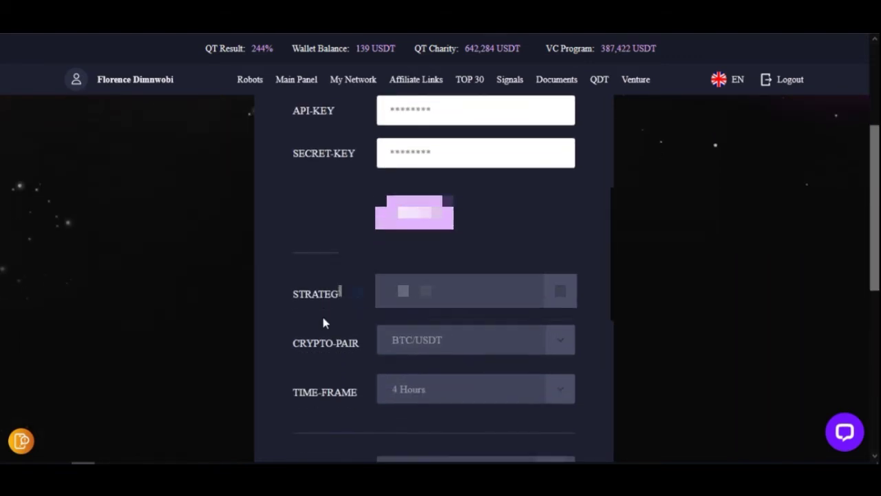
{"action": "scroll", "coordinate": [309, 235], "scroll_direction": "down", "scroll_amount": 1}
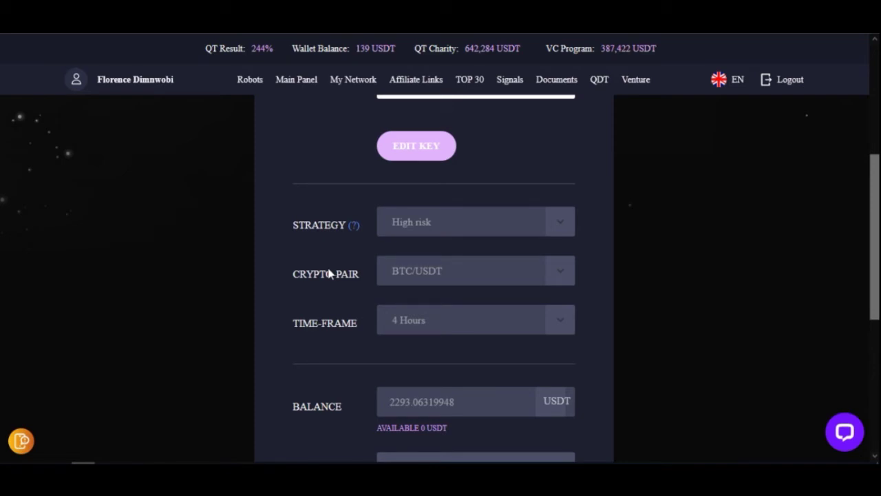
{"action": "left_click", "coordinate": [354, 226]}
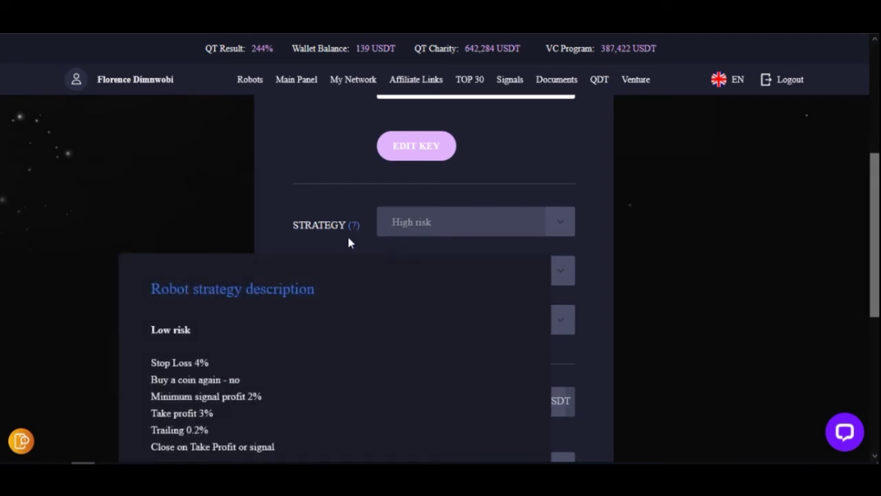
{"action": "scroll", "coordinate": [350, 237], "scroll_direction": "down", "scroll_amount": 2}
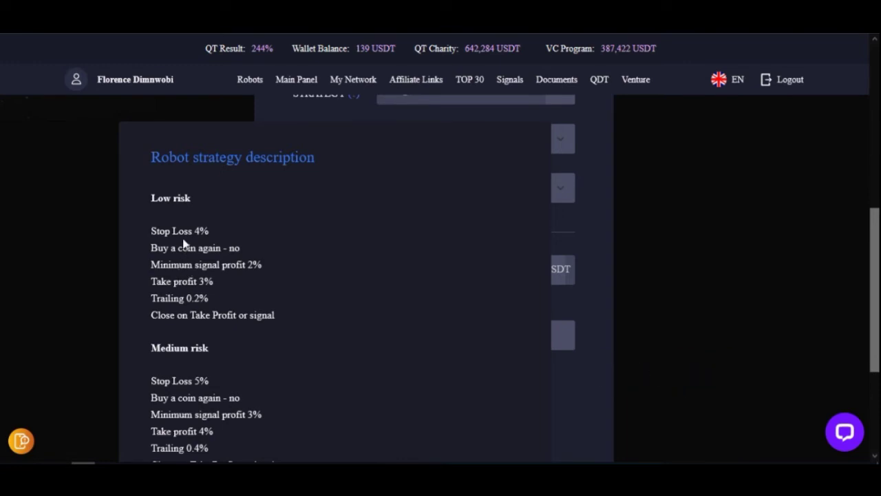
{"action": "scroll", "coordinate": [184, 267], "scroll_direction": "down", "scroll_amount": 1}
{"action": "scroll", "coordinate": [177, 257], "scroll_direction": "down", "scroll_amount": 1}
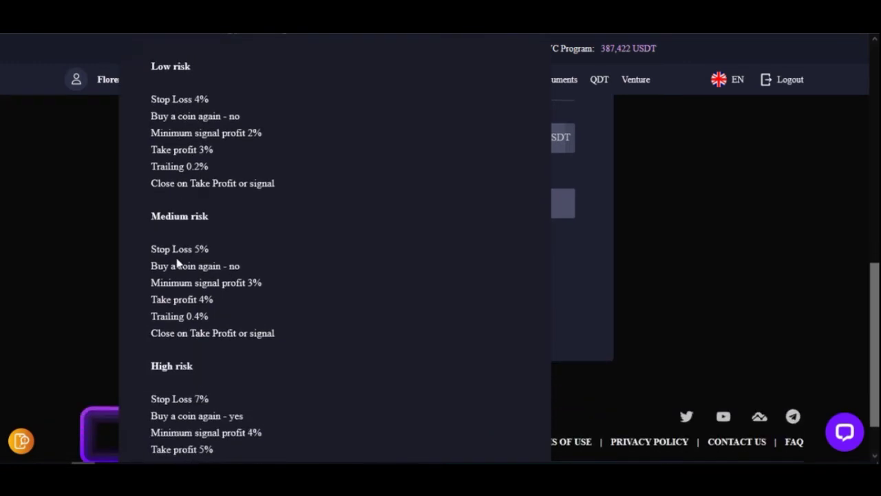
{"action": "scroll", "coordinate": [172, 310], "scroll_direction": "down", "scroll_amount": 1}
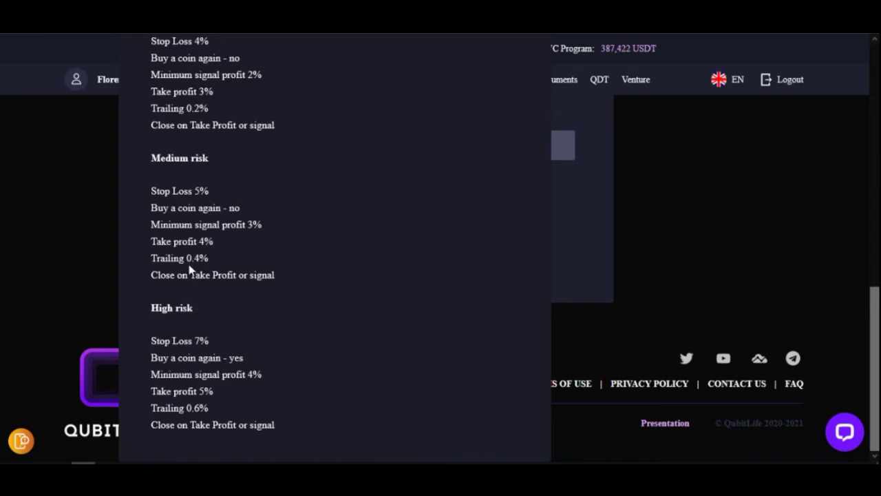
{"action": "scroll", "coordinate": [191, 272], "scroll_direction": "up", "scroll_amount": 2}
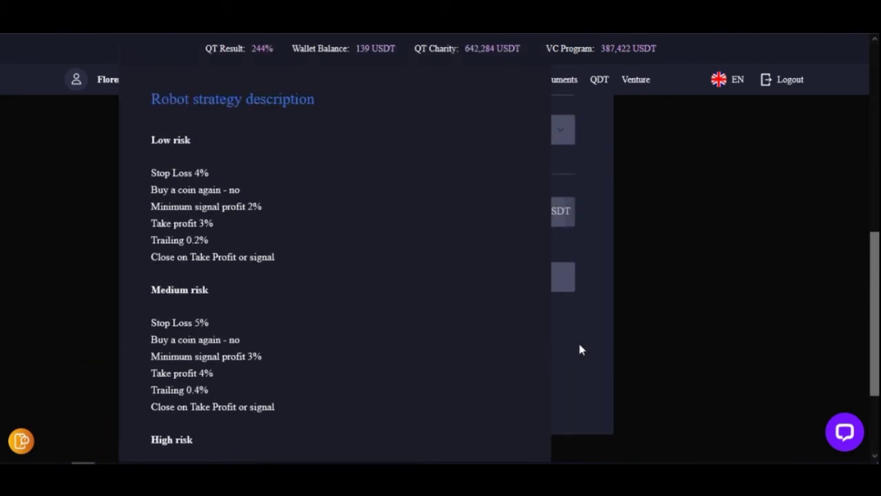
{"action": "left_click", "coordinate": [579, 345]}
{"action": "scroll", "coordinate": [321, 175], "scroll_direction": "up", "scroll_amount": 1}
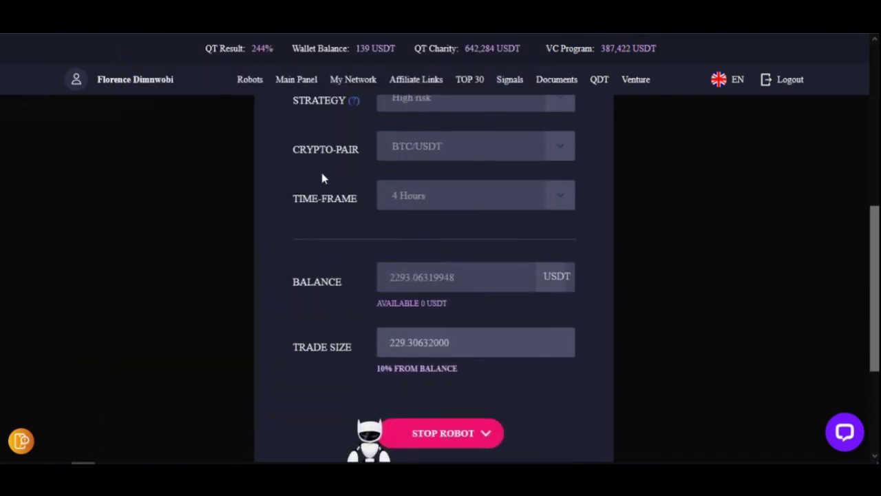
{"action": "scroll", "coordinate": [324, 177], "scroll_direction": "up", "scroll_amount": 1}
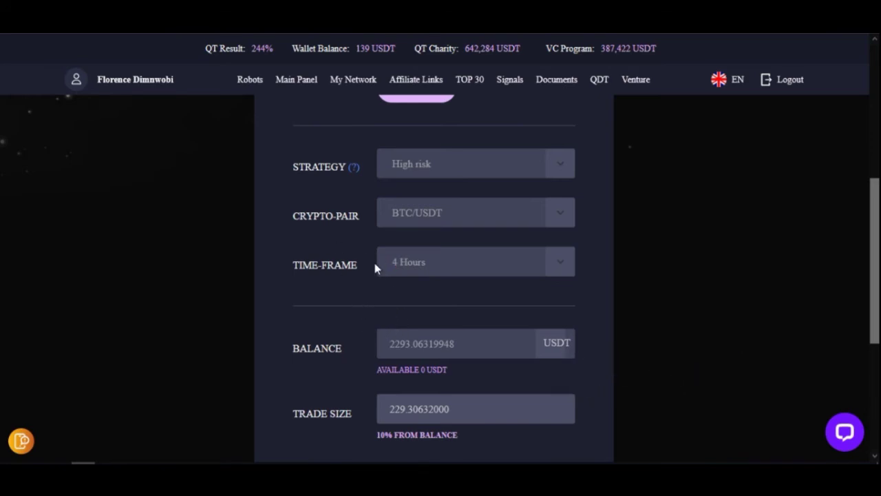
{"action": "scroll", "coordinate": [377, 258], "scroll_direction": "up", "scroll_amount": 2}
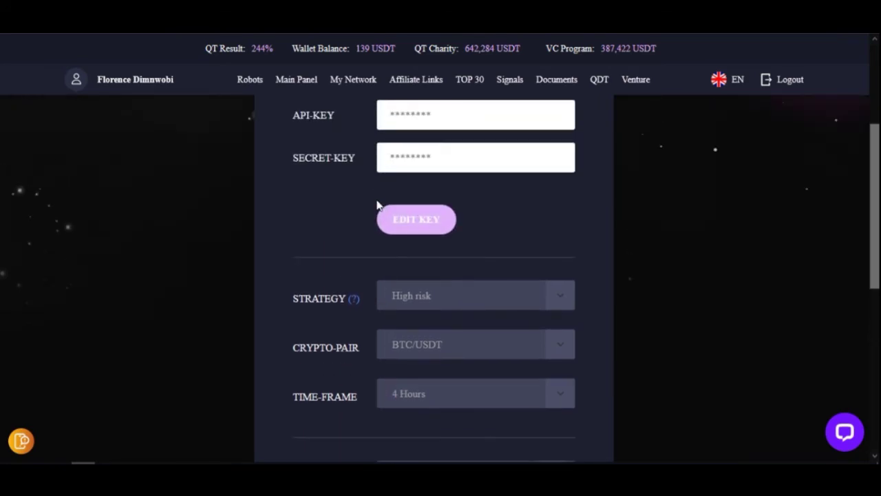
{"action": "scroll", "coordinate": [374, 287], "scroll_direction": "down", "scroll_amount": 2}
{"action": "scroll", "coordinate": [387, 199], "scroll_direction": "up", "scroll_amount": 2}
{"action": "scroll", "coordinate": [384, 305], "scroll_direction": "down", "scroll_amount": 3}
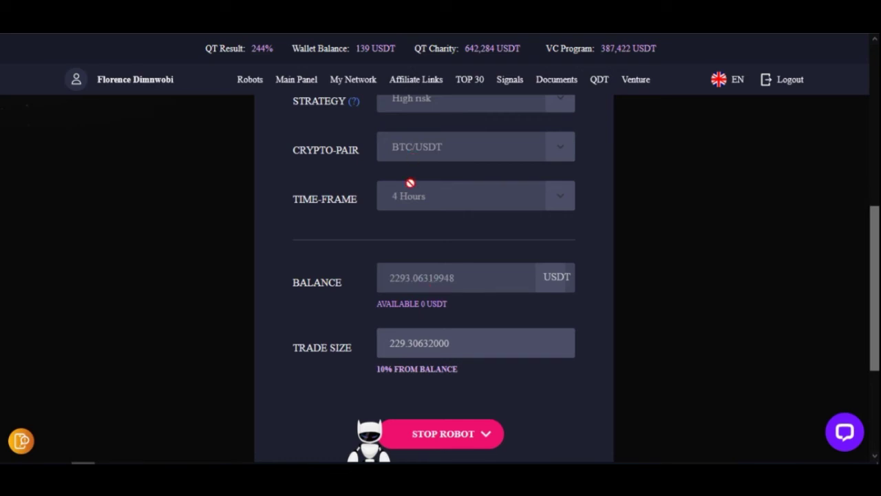
{"action": "scroll", "coordinate": [393, 188], "scroll_direction": "up", "scroll_amount": 1}
{"action": "scroll", "coordinate": [427, 206], "scroll_direction": "down", "scroll_amount": 1}
{"action": "scroll", "coordinate": [386, 286], "scroll_direction": "down", "scroll_amount": 1}
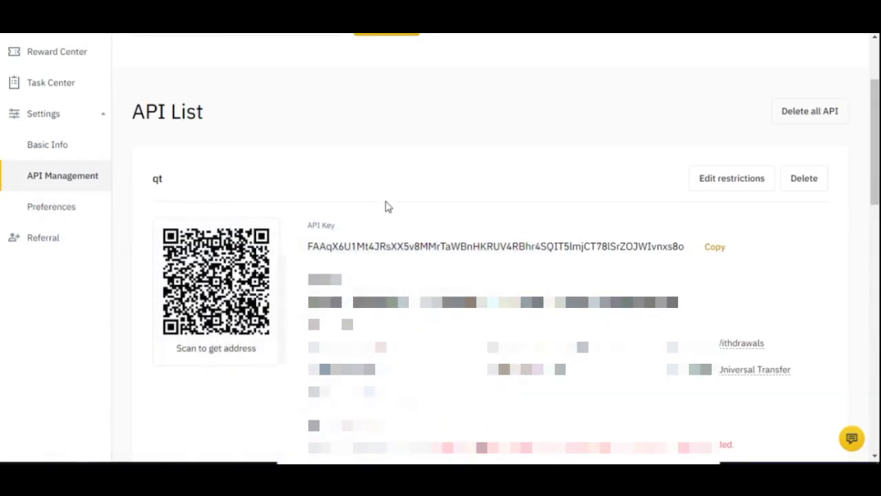
{"action": "scroll", "coordinate": [383, 204], "scroll_direction": "up", "scroll_amount": 3}
Leave API Management and open Binance's Classic BTC/USDT spot trading page from the Trade menu.
{"action": "mouse_move", "coordinate": [173, 57]}
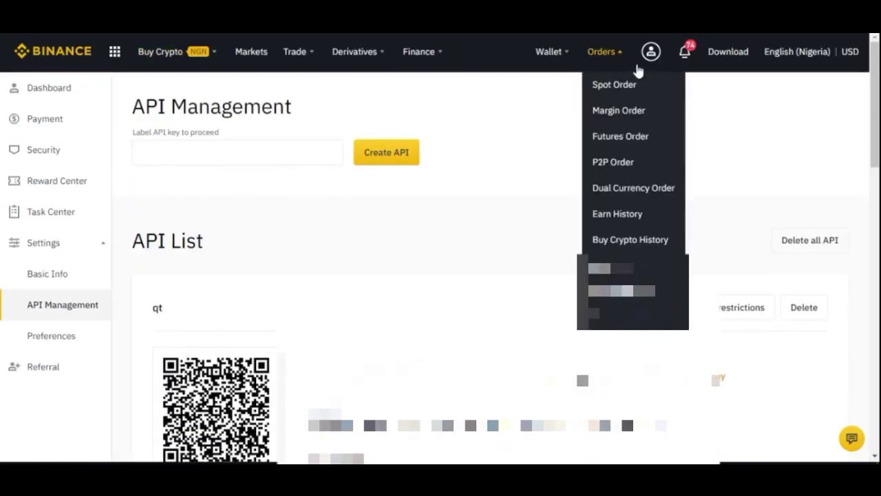
{"action": "left_click", "coordinate": [333, 147]}
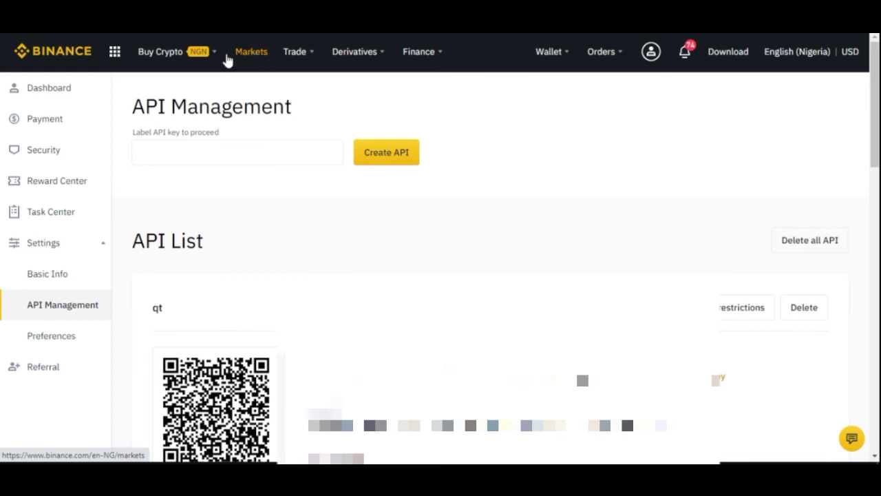
{"action": "mouse_move", "coordinate": [138, 58]}
{"action": "mouse_move", "coordinate": [294, 51]}
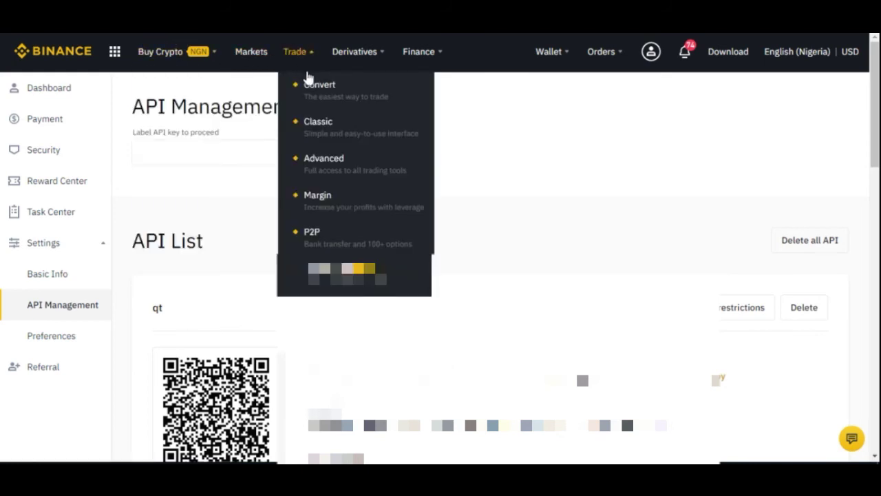
{"action": "left_click", "coordinate": [323, 123]}
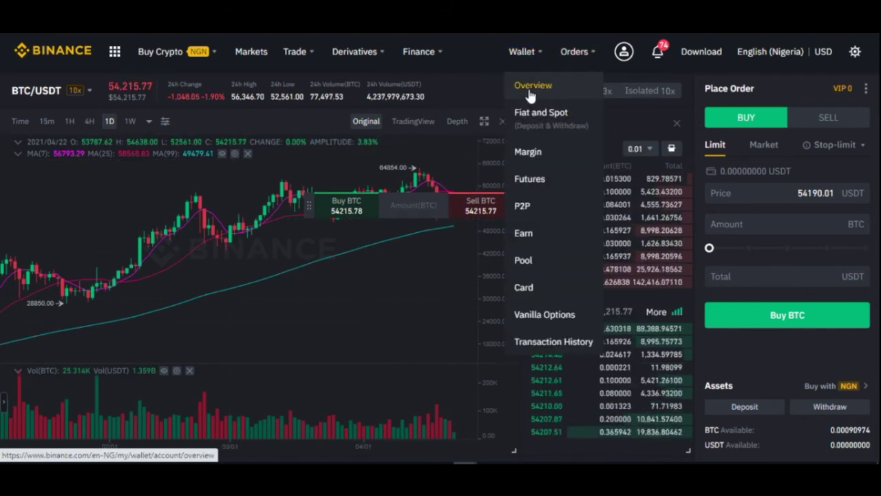
View the Binance wallet Overview with its estimated 0.05067806 BTC (≈ $2,747.78) balance.
{"action": "mouse_move", "coordinate": [528, 62]}
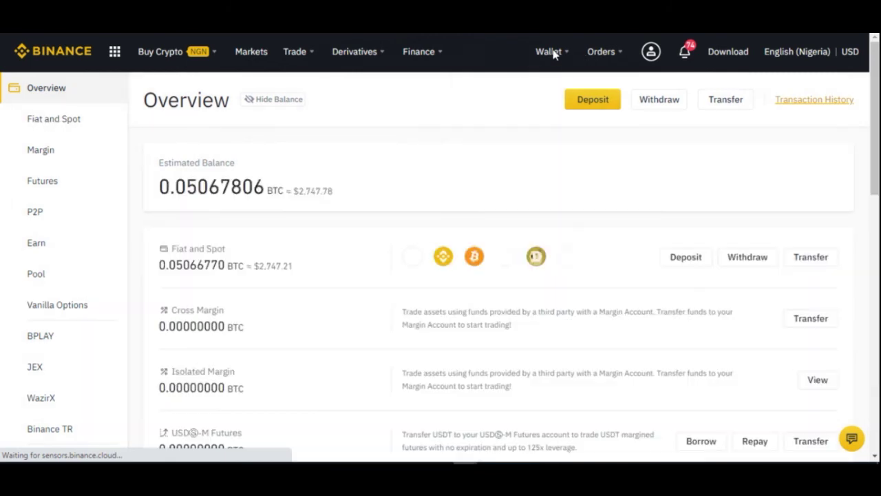
{"action": "mouse_move", "coordinate": [553, 55]}
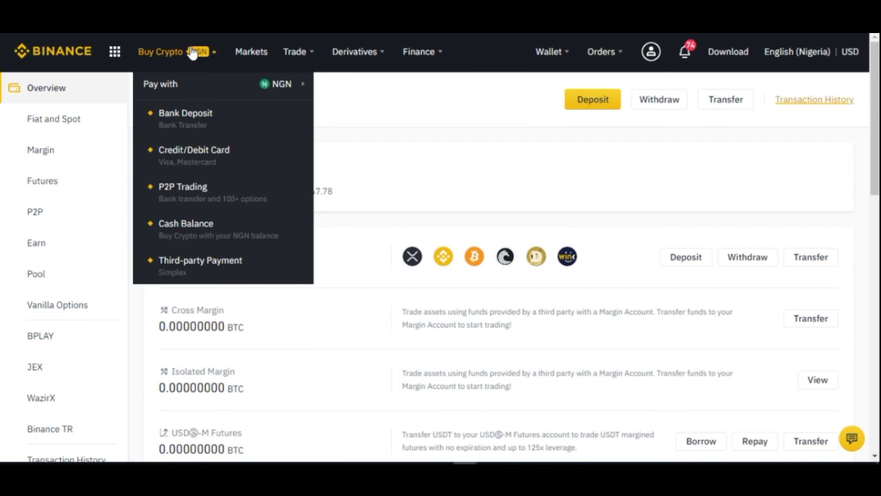
Go to the Convert & OTC Portal under Binance's Trade menu.
{"action": "mouse_move", "coordinate": [289, 55]}
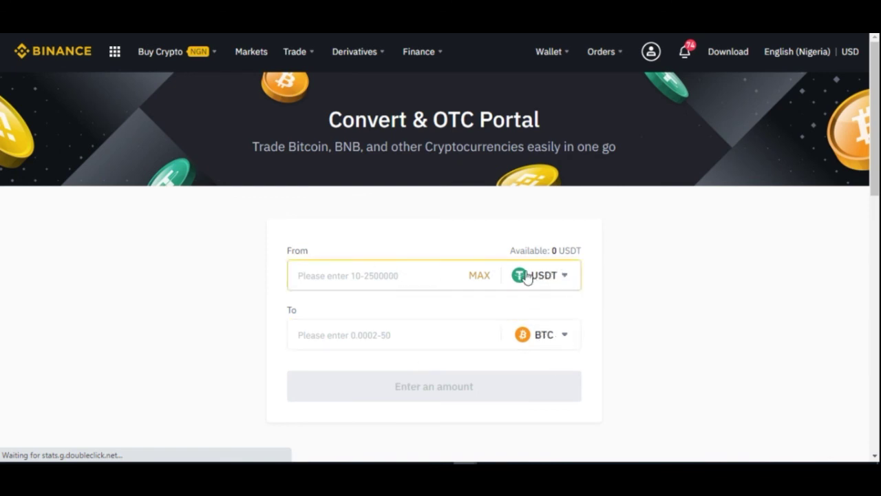
Set the conversion from BTC to USDT and use MAX for the full 0.00090974 BTC.
{"action": "left_click", "coordinate": [564, 279]}
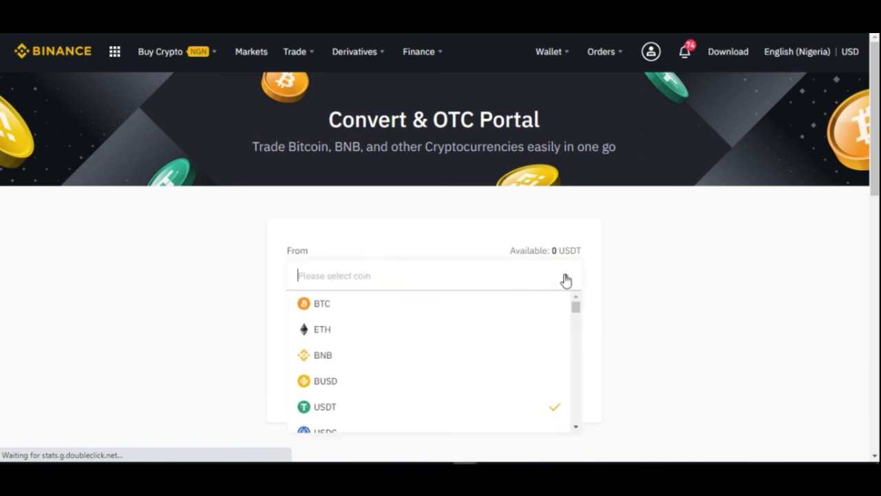
{"action": "left_click", "coordinate": [351, 309]}
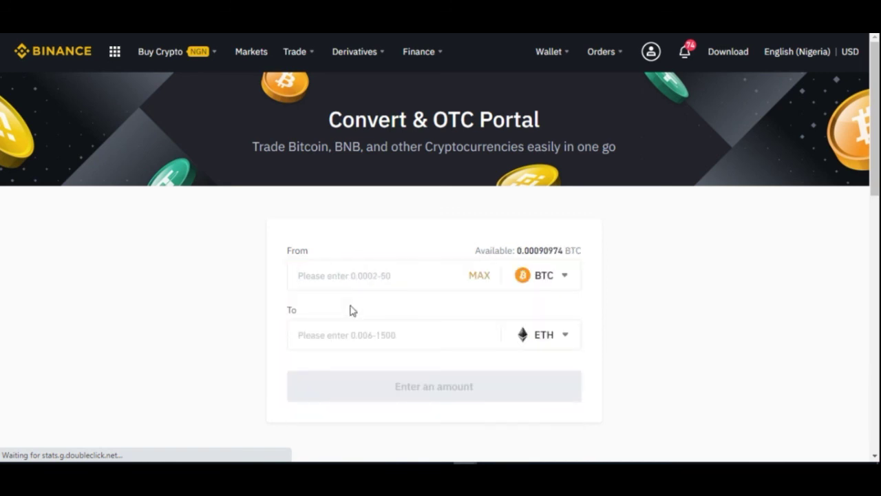
{"action": "left_click", "coordinate": [569, 336]}
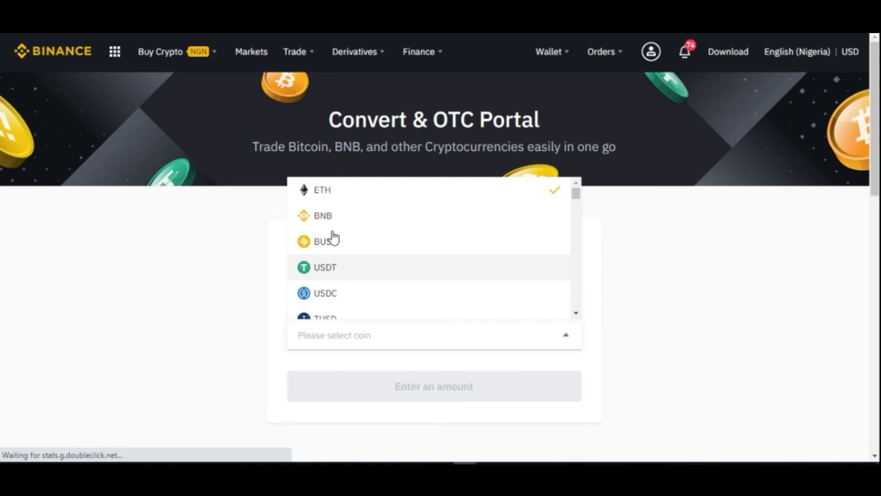
{"action": "left_click", "coordinate": [326, 268]}
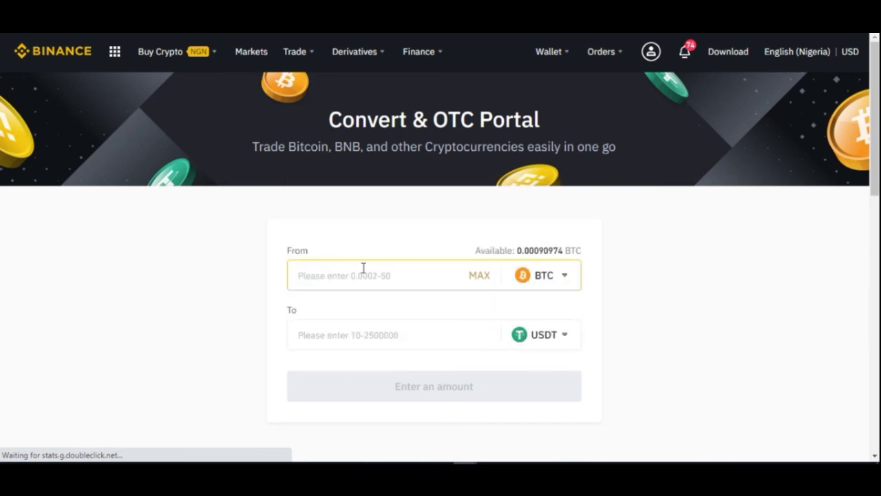
{"action": "left_click", "coordinate": [480, 276]}
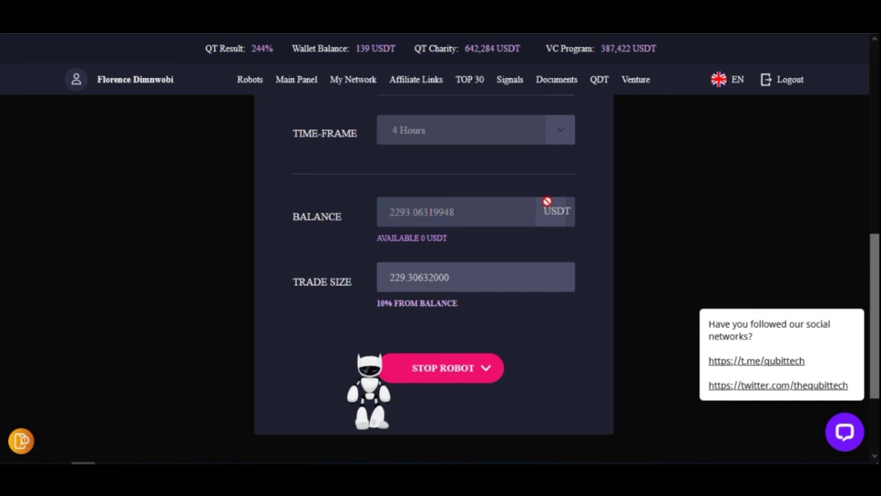
Point out the BALANCE field (2293.06319948 USDT) on the QubitLife robot page.
{"action": "left_click_drag", "start_coordinate": [286, 215], "coordinate": [322, 217]}
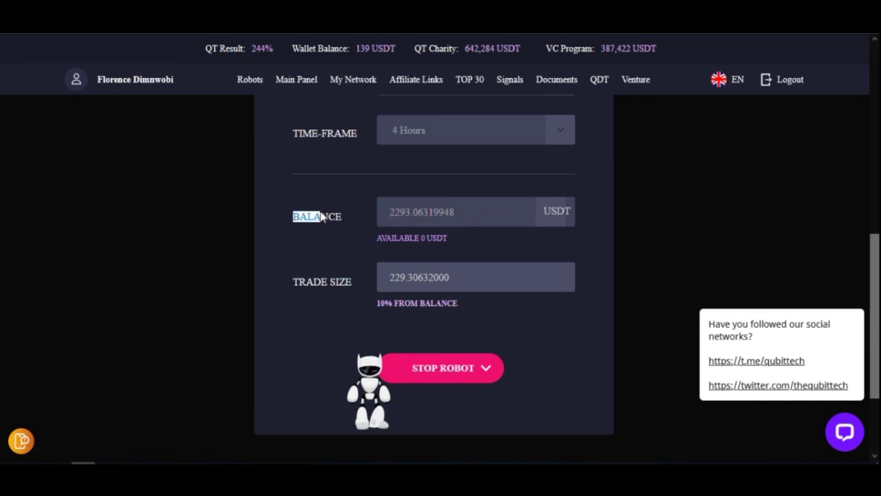
{"action": "left_click", "coordinate": [366, 205]}
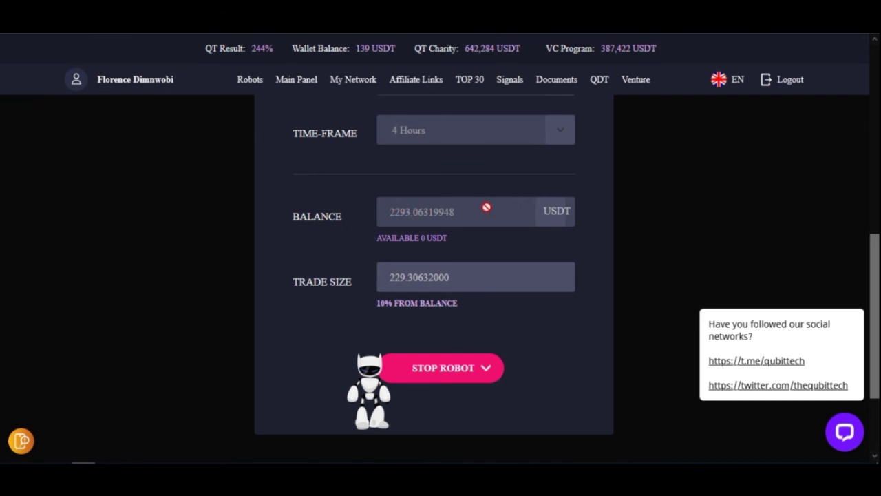